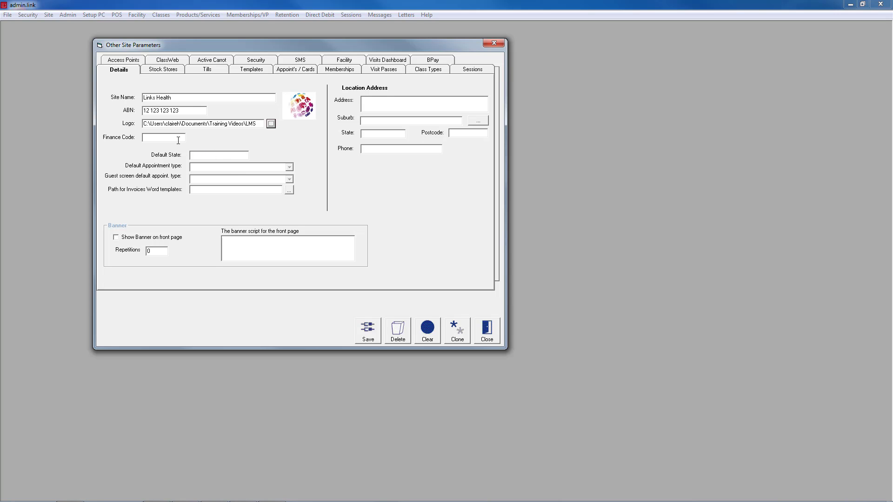
Set the default state to NSW and the path for invoice Word templates to the Public Documents folder.
{"action": "left_click", "coordinate": [211, 156]}
{"action": "type", "text": "NSW"}
{"action": "left_click", "coordinate": [198, 191]}
{"action": "left_click", "coordinate": [288, 190]}
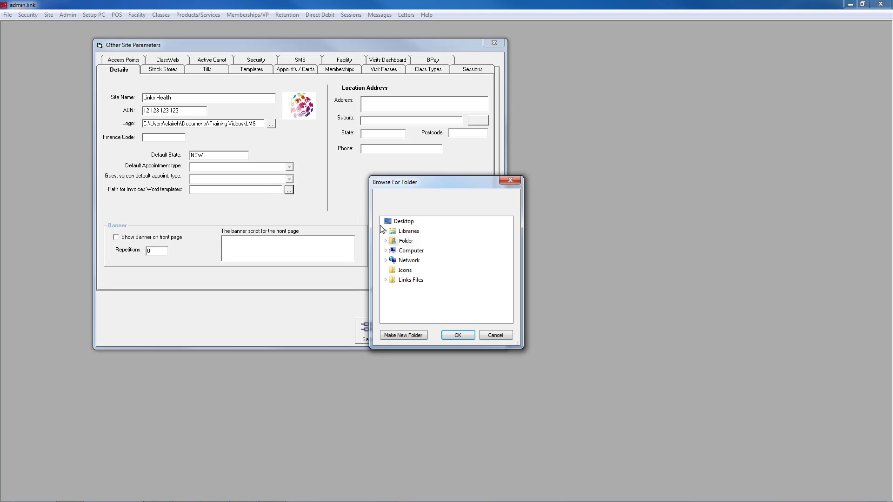
{"action": "left_click", "coordinate": [386, 232]}
{"action": "left_click", "coordinate": [390, 240]}
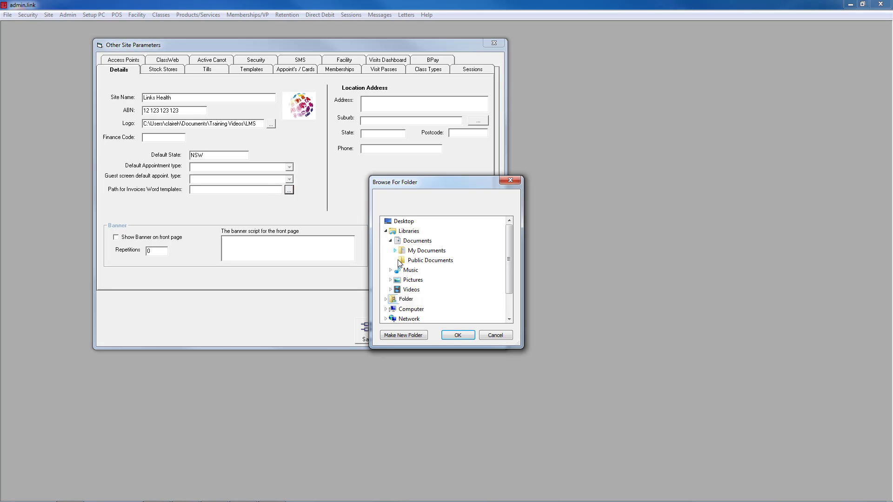
{"action": "left_click", "coordinate": [410, 261]}
{"action": "left_click", "coordinate": [458, 334]}
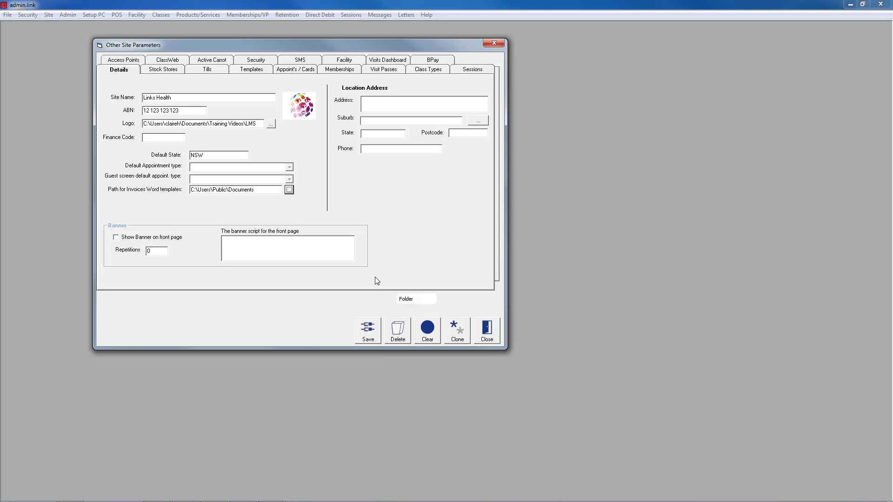
Fill in the site's location address with the street address, suburb, state and phone number.
{"action": "left_click", "coordinate": [379, 107]}
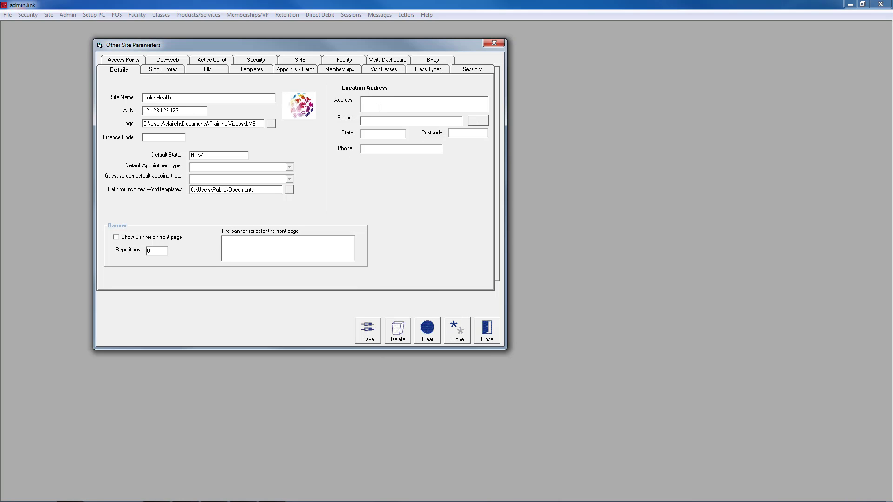
{"action": "left_click", "coordinate": [403, 123]}
{"action": "type", "text": "SYDNEY"}
{"action": "left_click", "coordinate": [389, 133]}
{"action": "type", "text": "NSW"}
{"action": "type", "text": "99991111"}
Show the banner on the front page with 1 repetition and a script announcing the Term 2 enrolements start.
{"action": "left_click", "coordinate": [122, 239]}
{"action": "left_click", "coordinate": [154, 252]}
{"action": "type", "text": "1"}
{"action": "left_click", "coordinate": [247, 245]}
{"action": "type", "text": "Term 2 enrolements start next week!"}
Select the ONLINE STORE stock store and fill in the street address, suburb and state printed on purchase orders.
{"action": "left_click", "coordinate": [164, 70]}
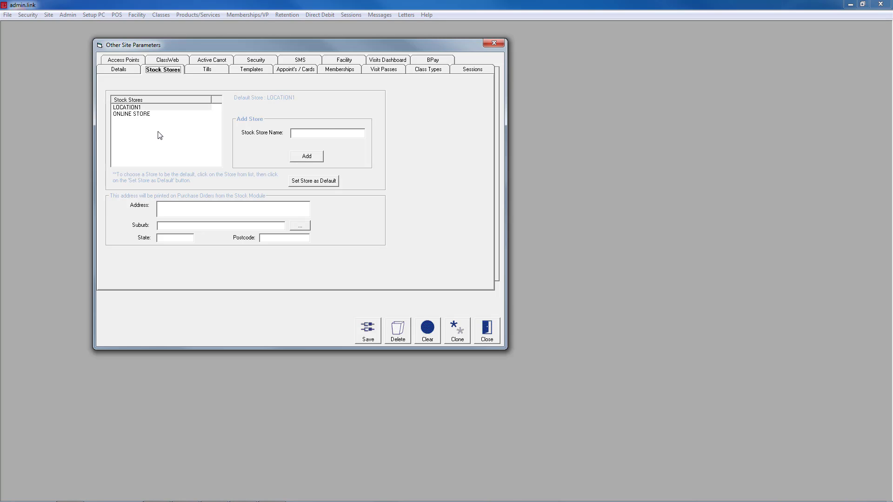
{"action": "left_click", "coordinate": [139, 113]}
{"action": "left_click", "coordinate": [182, 206]}
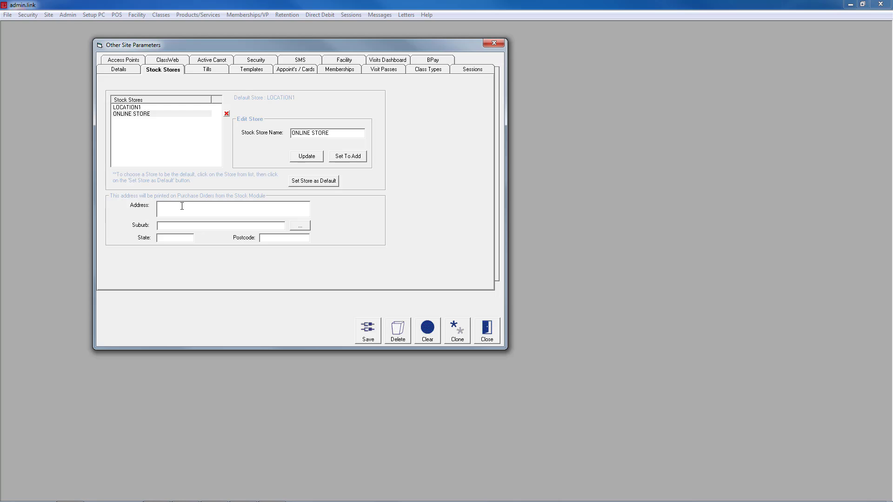
{"action": "type", "text": "1 HEALTH ST"}
{"action": "key", "text": "Tab"}
{"action": "type", "text": "SYDNEY"}
{"action": "left_click", "coordinate": [191, 235]}
{"action": "type", "text": "NSW"}
Create a new till with the code TILL2.
{"action": "left_click", "coordinate": [199, 73]}
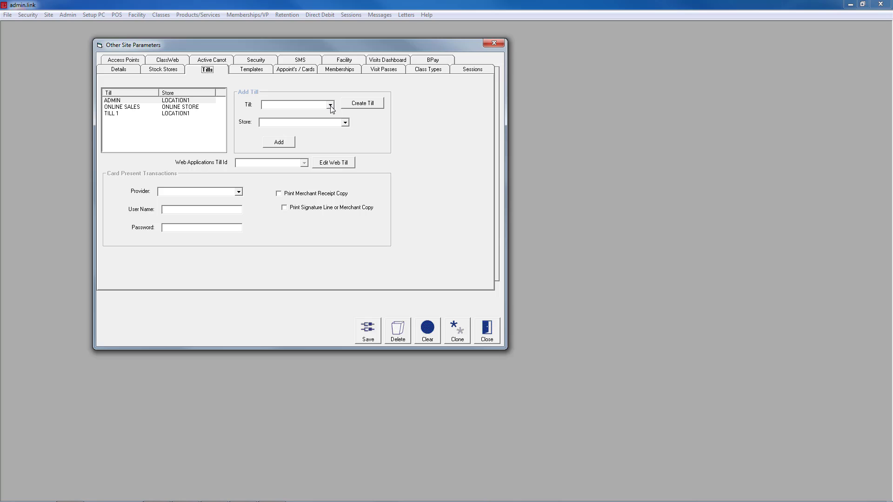
{"action": "left_click", "coordinate": [361, 106]}
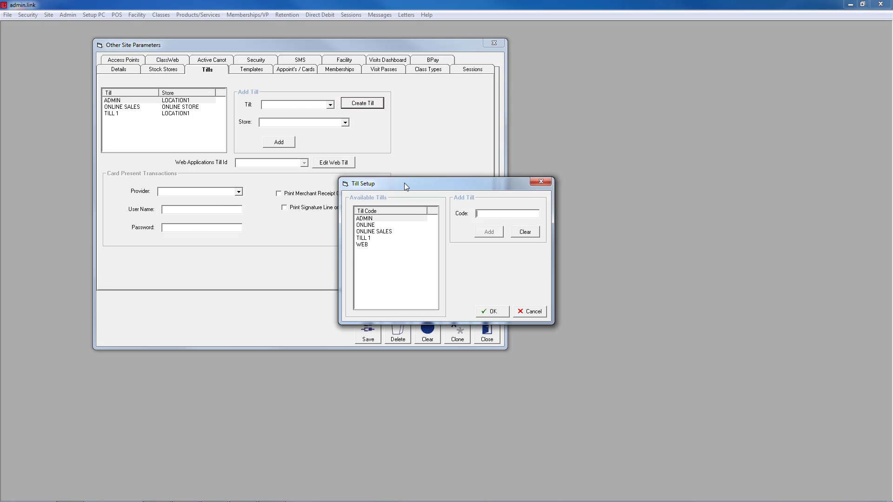
{"action": "left_click", "coordinate": [506, 213]}
{"action": "type", "text": "TILL2"}
{"action": "left_click", "coordinate": [489, 232]}
{"action": "left_click", "coordinate": [500, 311]}
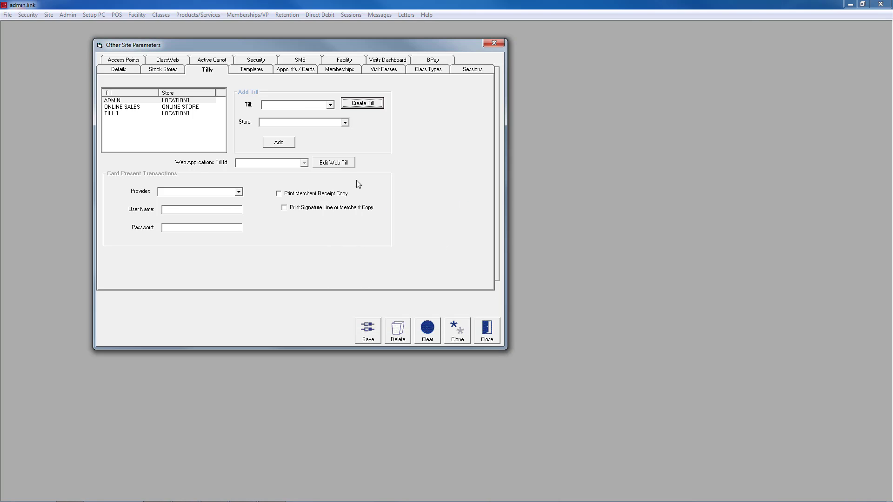
Add TILL2 to the LOCATION1 store and set the Web Applications Till Id to ONLINE SALES.
{"action": "left_click", "coordinate": [330, 105]}
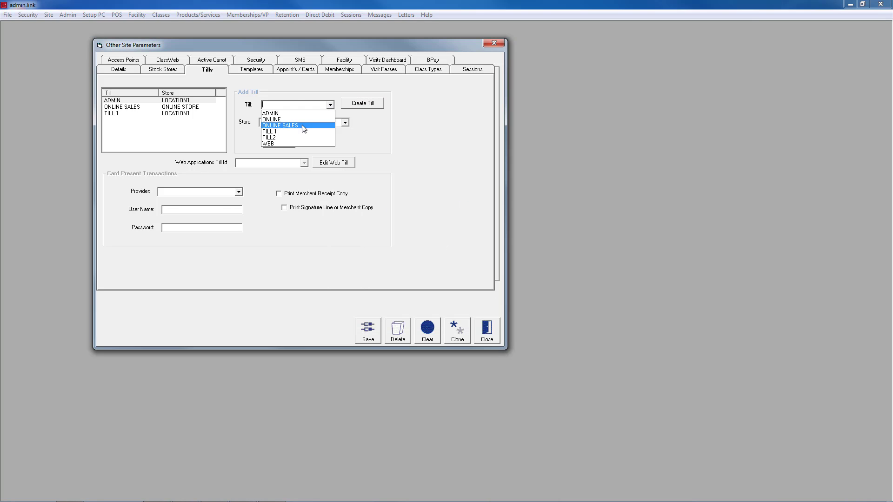
{"action": "left_click", "coordinate": [281, 138]}
{"action": "left_click", "coordinate": [279, 122]}
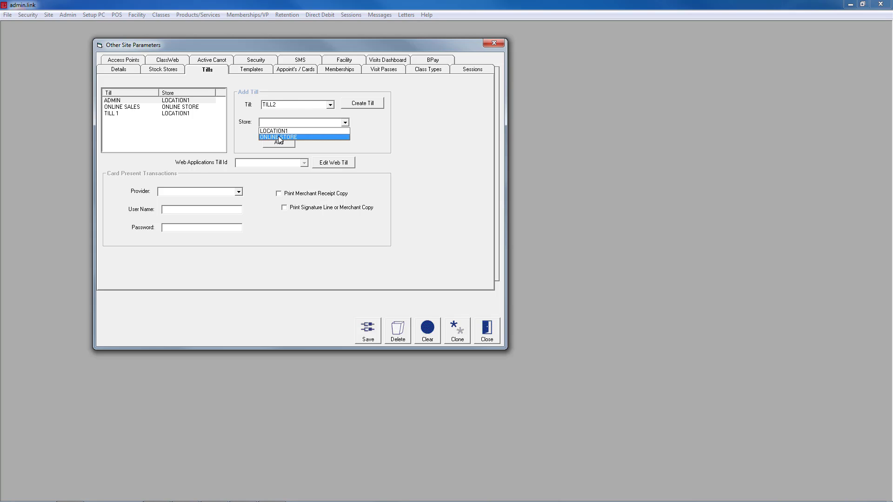
{"action": "left_click", "coordinate": [278, 131]}
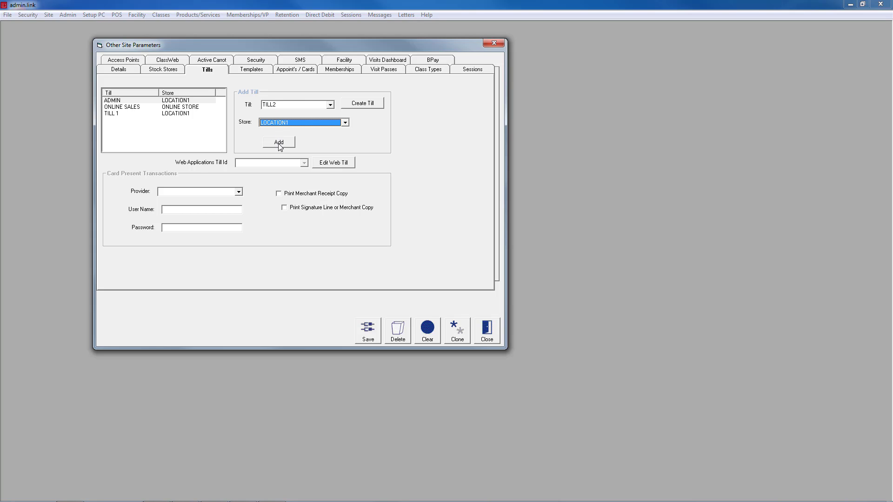
{"action": "left_click", "coordinate": [279, 142]}
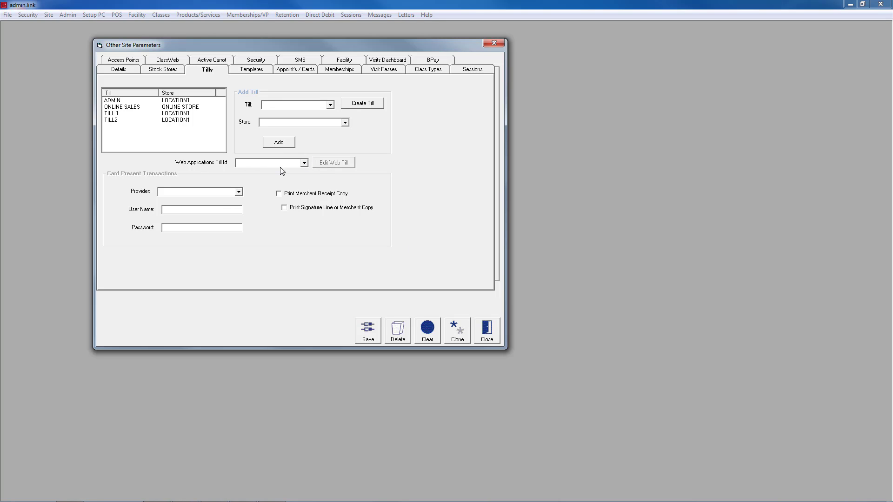
{"action": "left_click", "coordinate": [303, 163]}
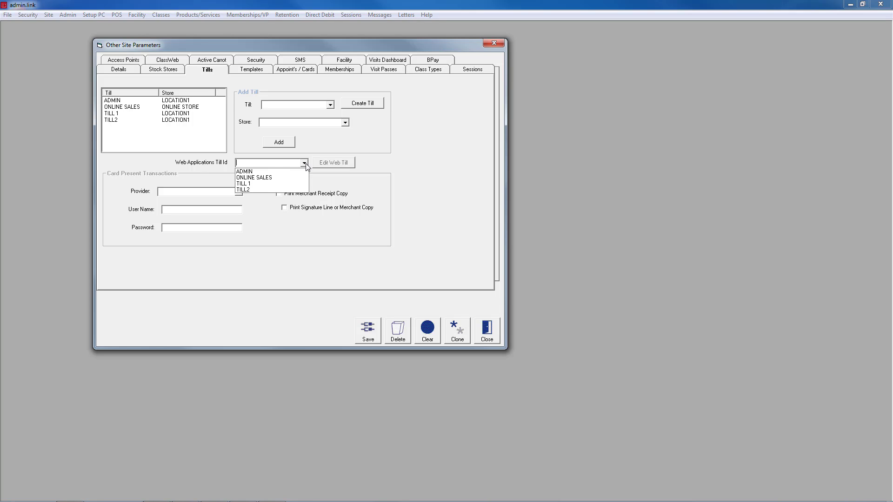
{"action": "left_click", "coordinate": [266, 178]}
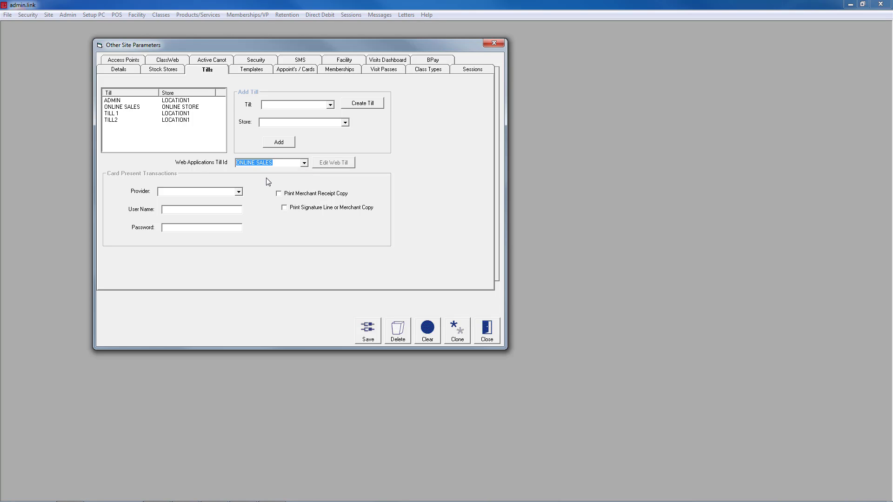
Review the site's touchscreen templates, appointment and card settings, membership and visit pass categories, class types and session categories.
{"action": "left_click", "coordinate": [251, 70]}
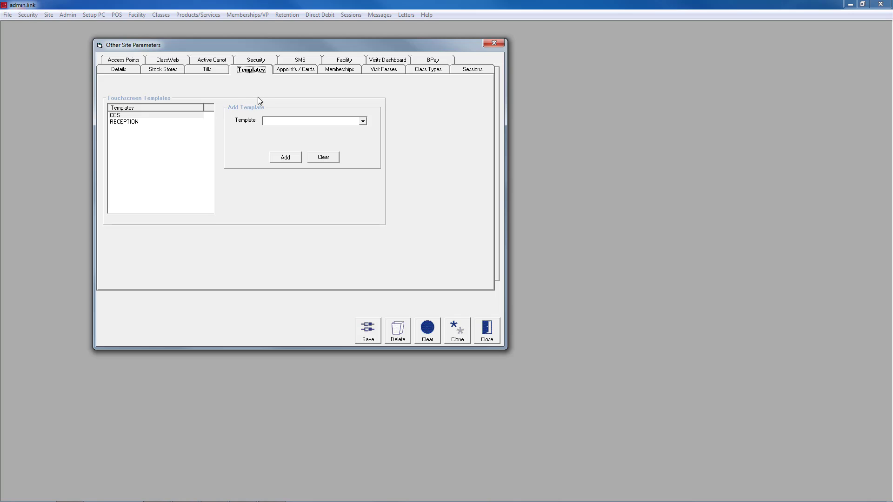
{"action": "left_click", "coordinate": [307, 70]}
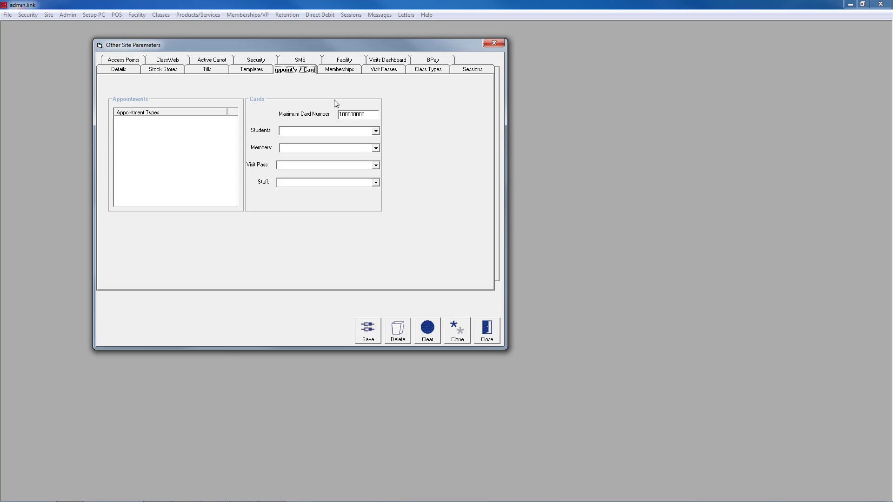
{"action": "left_click", "coordinate": [333, 74]}
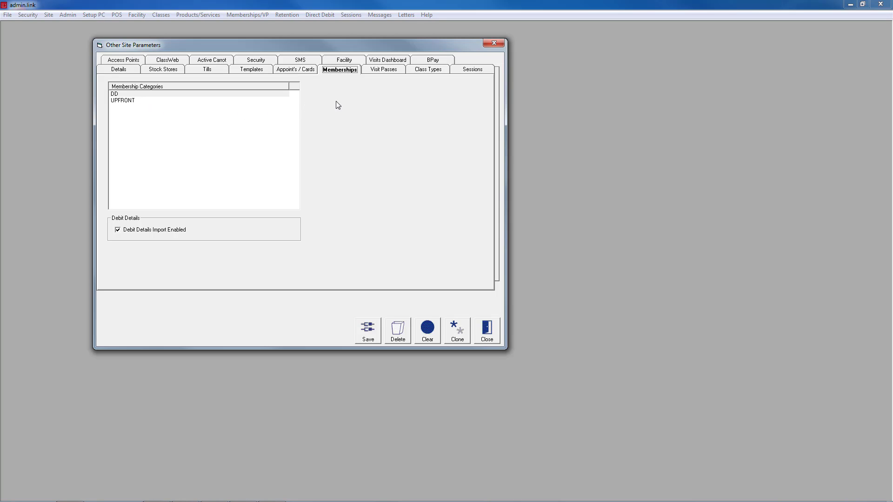
{"action": "left_click", "coordinate": [386, 70]}
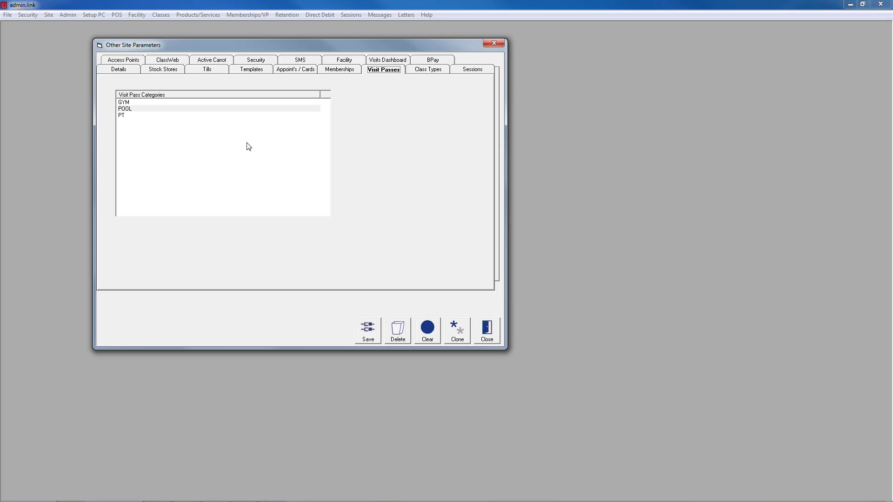
{"action": "left_click", "coordinate": [429, 70]}
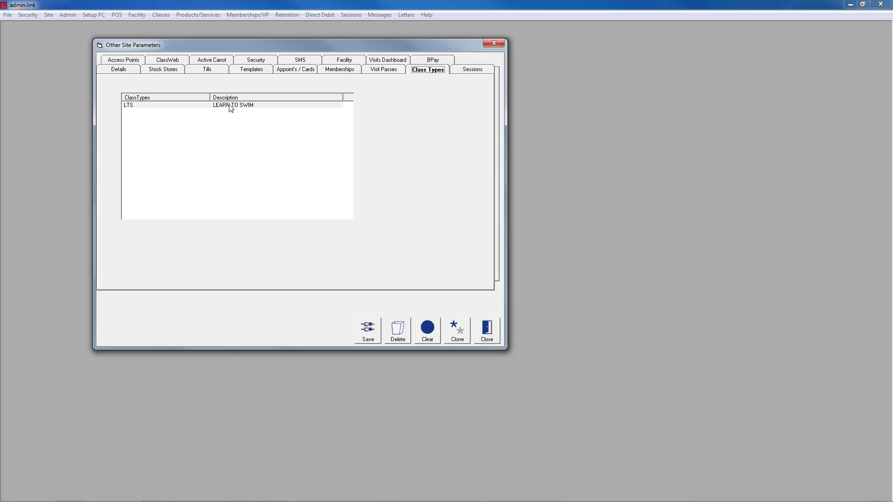
{"action": "left_click", "coordinate": [464, 70]}
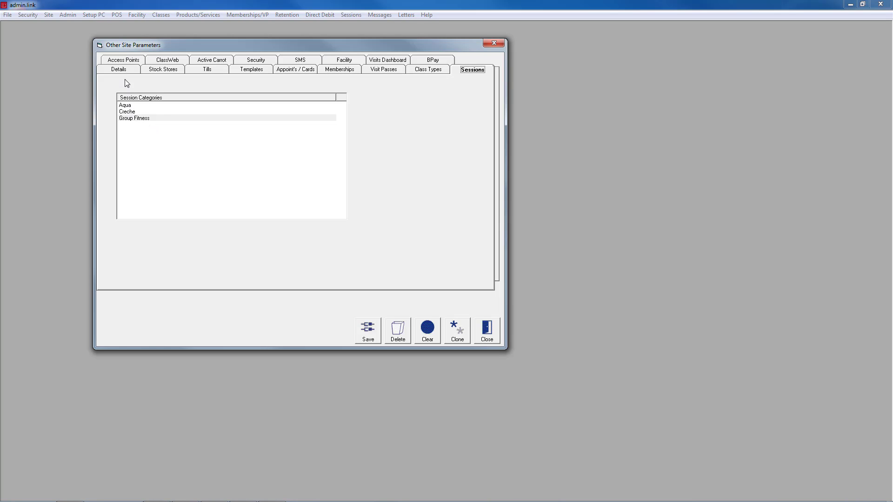
Create an access point named POOL.
{"action": "left_click", "coordinate": [124, 62]}
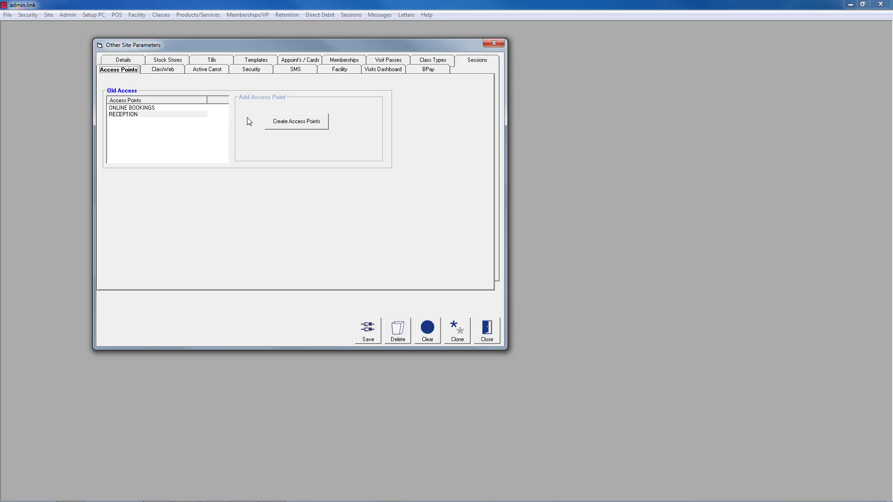
{"action": "left_click", "coordinate": [297, 122]}
{"action": "left_click", "coordinate": [285, 154]}
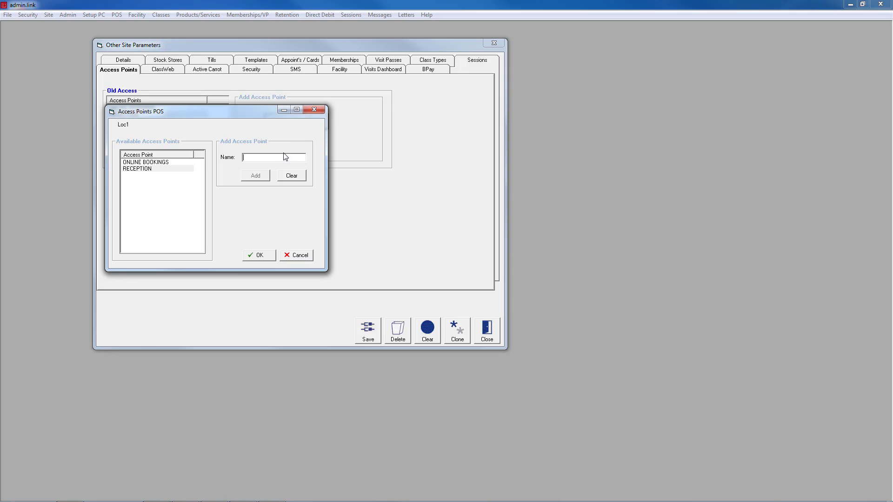
{"action": "type", "text": "POOL"}
{"action": "left_click", "coordinate": [256, 177]}
{"action": "left_click", "coordinate": [271, 256]}
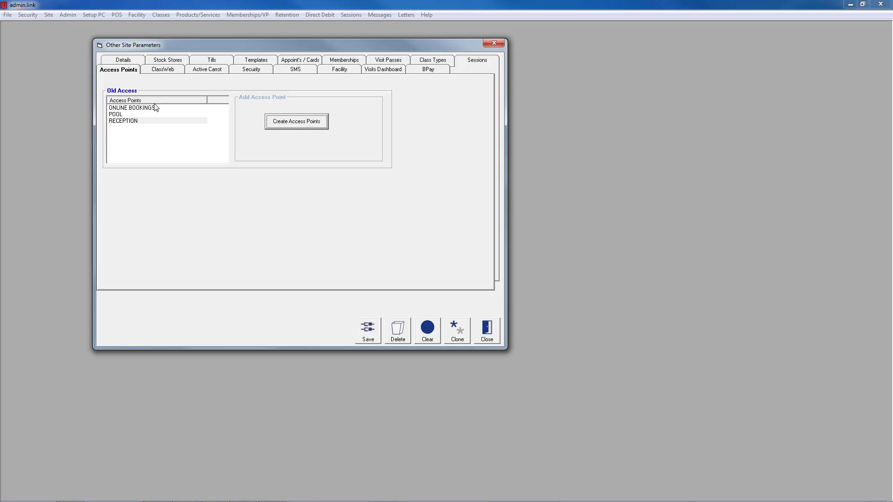
Choose the online membership staff code for Active Carrot and set its online access point to ONLINE BOOKINGS.
{"action": "left_click", "coordinate": [160, 71]}
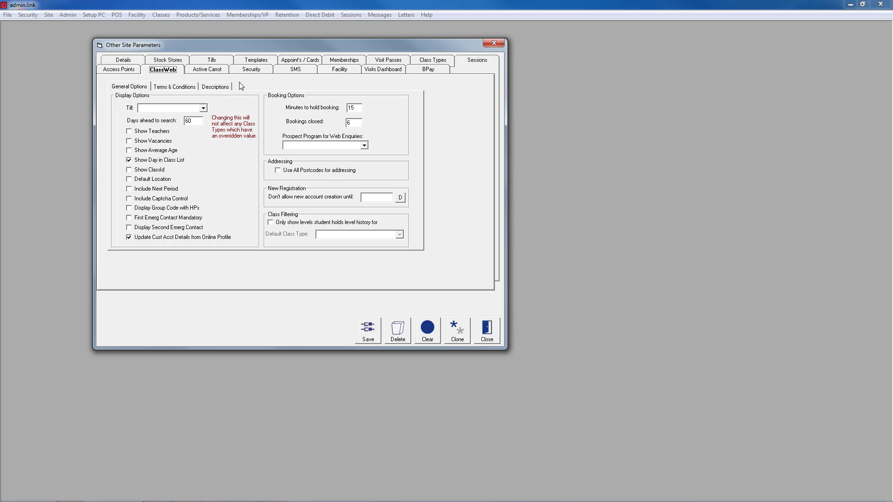
{"action": "left_click", "coordinate": [195, 72]}
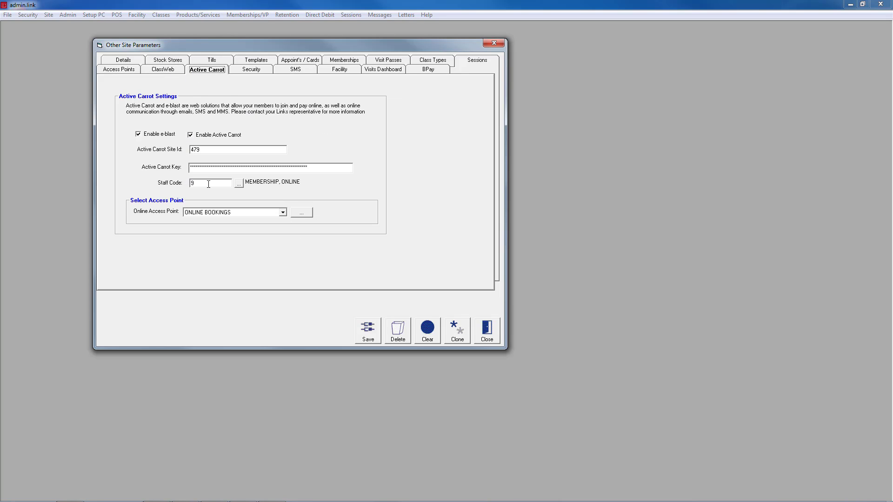
{"action": "left_click", "coordinate": [240, 185]}
{"action": "double_click", "coordinate": [210, 144]}
{"action": "left_click", "coordinate": [209, 214]}
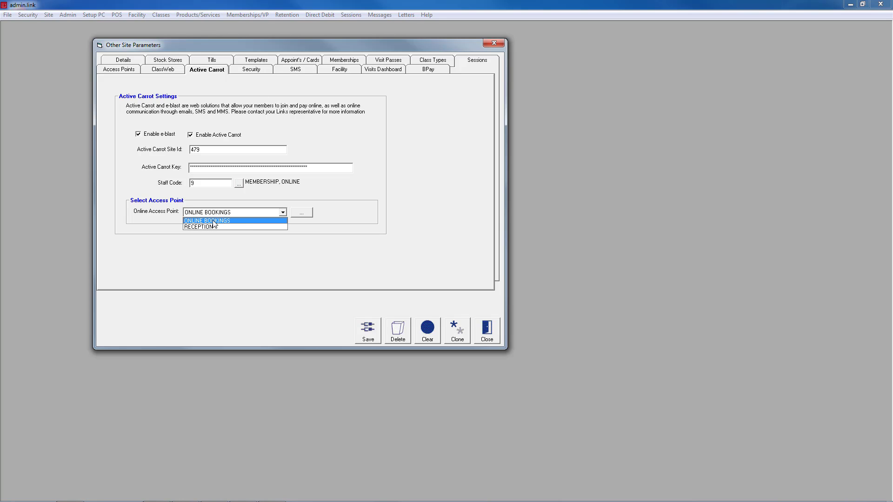
{"action": "left_click", "coordinate": [213, 221]}
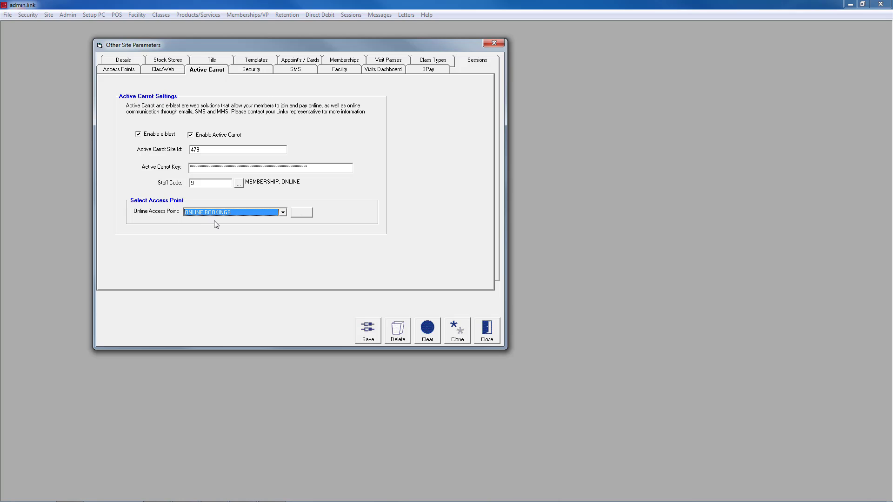
Enable strong staff passwords, with 5 invalid attempts allowed and 18 days to change the password.
{"action": "left_click", "coordinate": [243, 73]}
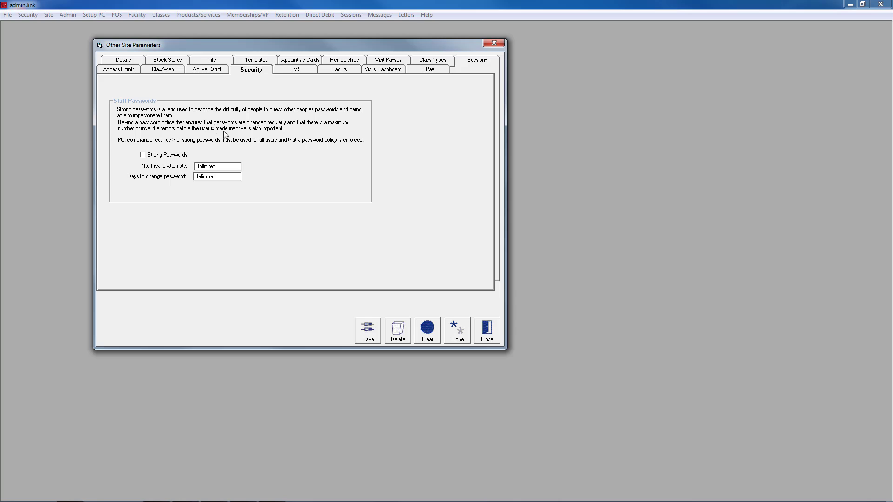
{"action": "left_click", "coordinate": [143, 156]}
{"action": "left_click", "coordinate": [225, 168]}
{"action": "type", "text": "5"}
{"action": "left_click", "coordinate": [223, 178]}
{"action": "type", "text": "180"}
Set the SMS sender name to LinksHealth.
{"action": "left_click", "coordinate": [290, 74]}
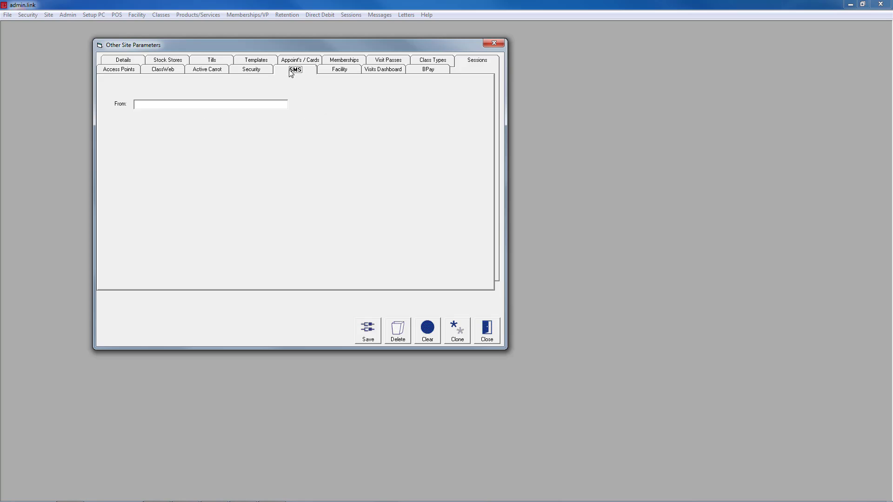
{"action": "left_click", "coordinate": [261, 103]}
{"action": "type", "text": "LinksHealth"}
Enter the BCC email for facility booking confirmations and set the default client search option to Client Name.
{"action": "left_click", "coordinate": [344, 73]}
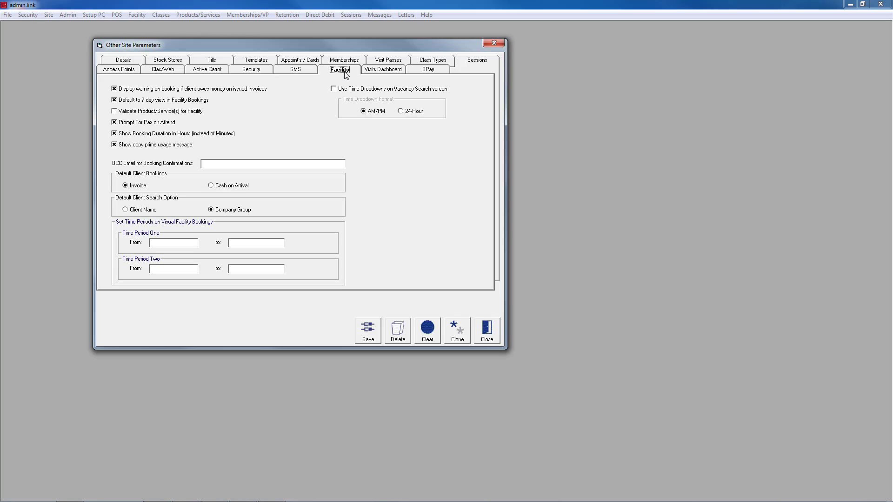
{"action": "left_click", "coordinate": [113, 89]}
{"action": "left_click", "coordinate": [113, 88]}
{"action": "left_click", "coordinate": [216, 164]}
{"action": "left_click", "coordinate": [127, 211]}
Set Time Period One to 6:00 AM–1:00 PM and Time Period Two to 1:00 PM–10:00 PM, and enable time dropdowns on the Vacancy Search screen.
{"action": "left_click", "coordinate": [173, 245]}
{"action": "left_click", "coordinate": [244, 243]}
{"action": "type", "text": "1p"}
{"action": "left_click", "coordinate": [182, 272]}
{"action": "type", "text": "1p"}
{"action": "left_click", "coordinate": [251, 272]}
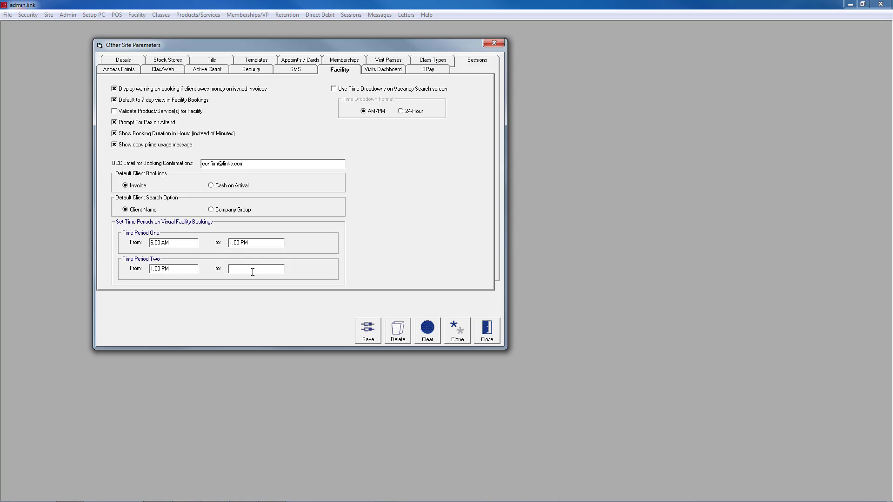
{"action": "type", "text": "10p"}
{"action": "left_click", "coordinate": [336, 90]}
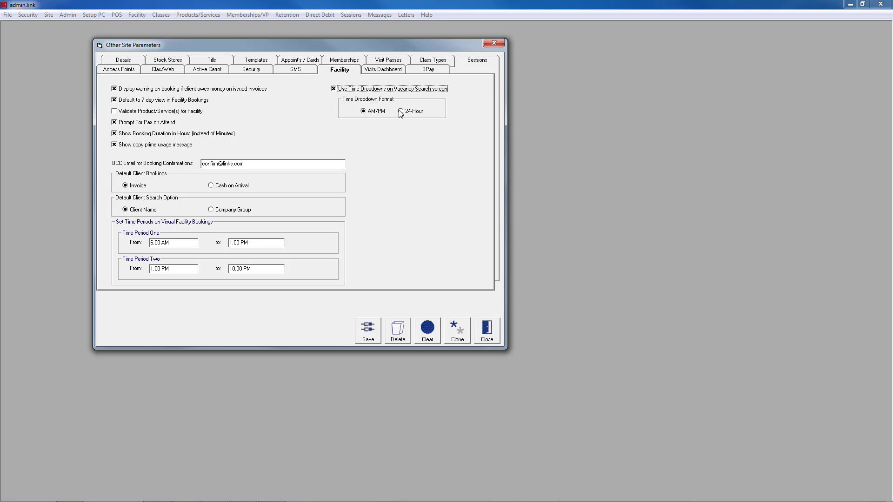
Create a tally type named Member for the Visits Dashboard.
{"action": "left_click", "coordinate": [387, 70]}
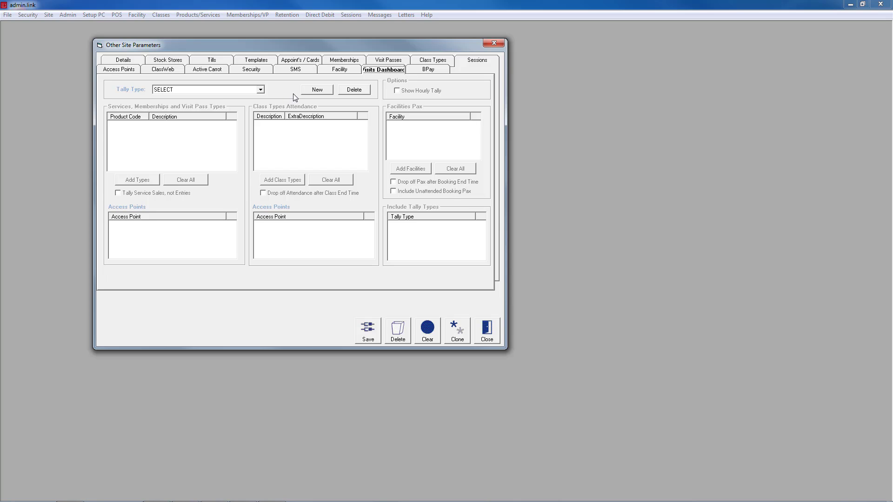
{"action": "left_click", "coordinate": [318, 91]}
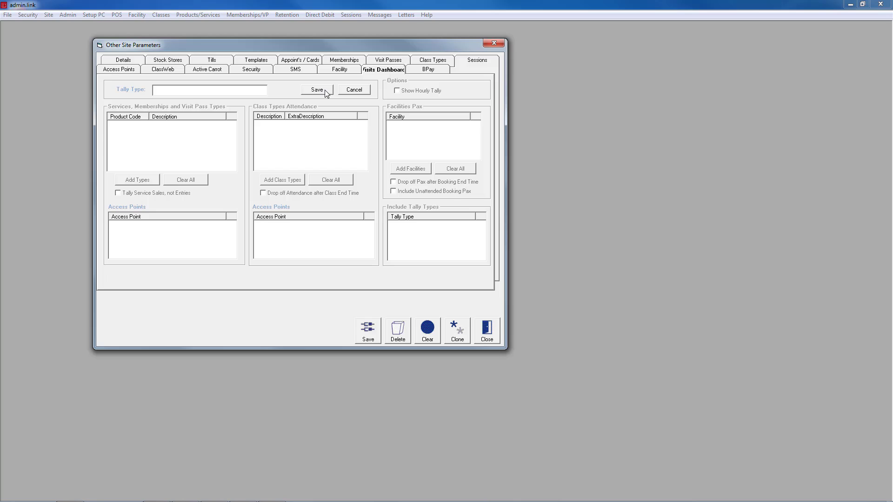
{"action": "type", "text": "Member"}
{"action": "left_click", "coordinate": [315, 90]}
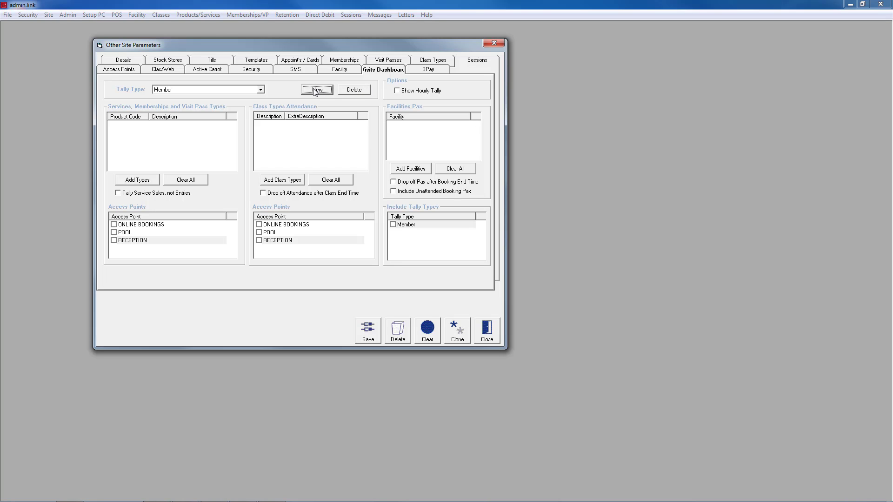
Search for all membership types and add every one of them to the Member tally type.
{"action": "left_click", "coordinate": [143, 183]}
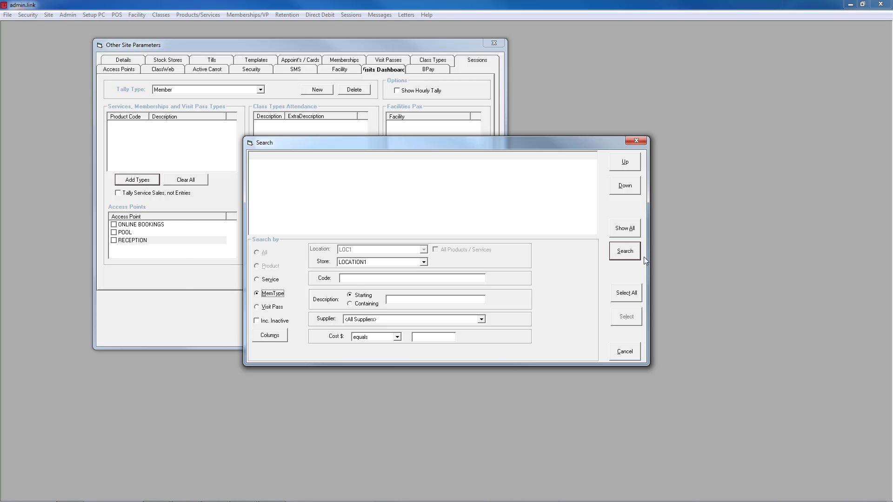
{"action": "left_click", "coordinate": [636, 254]}
{"action": "left_click", "coordinate": [627, 293]}
{"action": "left_click", "coordinate": [626, 316]}
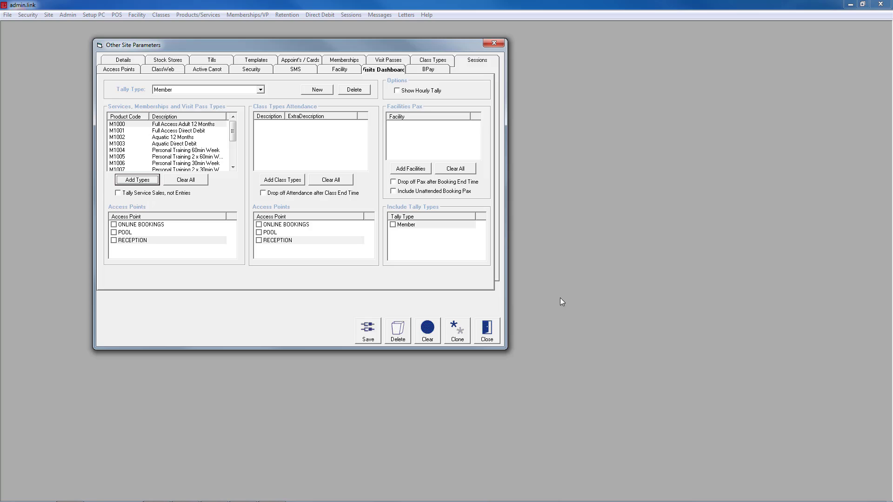
Include the RECEPTION and POOL access points for the Member tally's services and memberships, and enable Show Hourly Tally.
{"action": "left_click", "coordinate": [113, 241]}
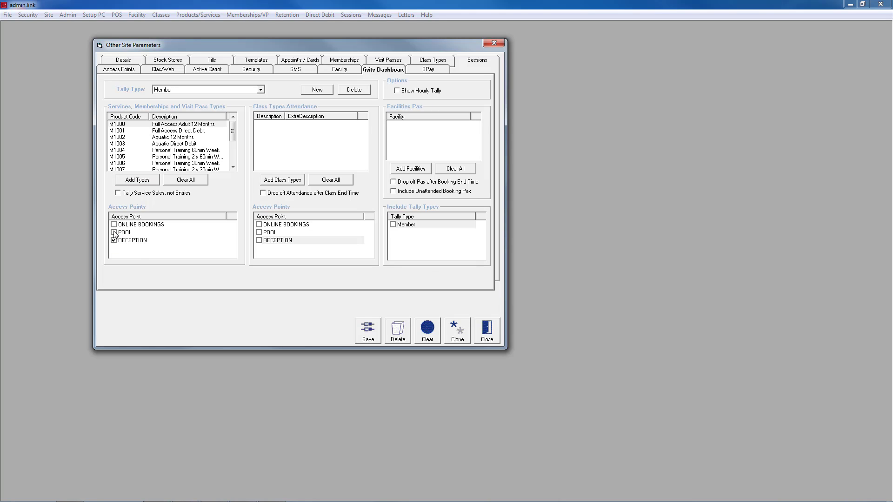
{"action": "left_click", "coordinate": [114, 233]}
{"action": "left_click", "coordinate": [397, 91]}
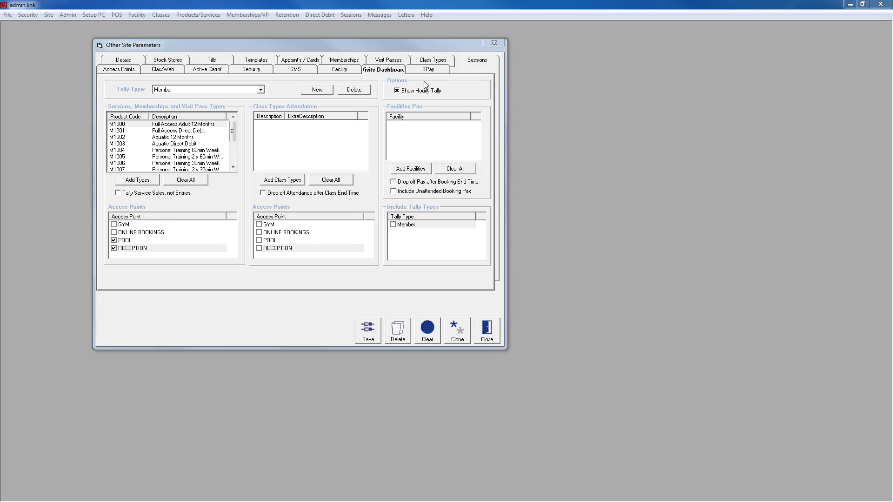
Set the BPay biller code to 12345 and include Client/Customer Id in the customer reference number with order 2.
{"action": "left_click", "coordinate": [442, 70]}
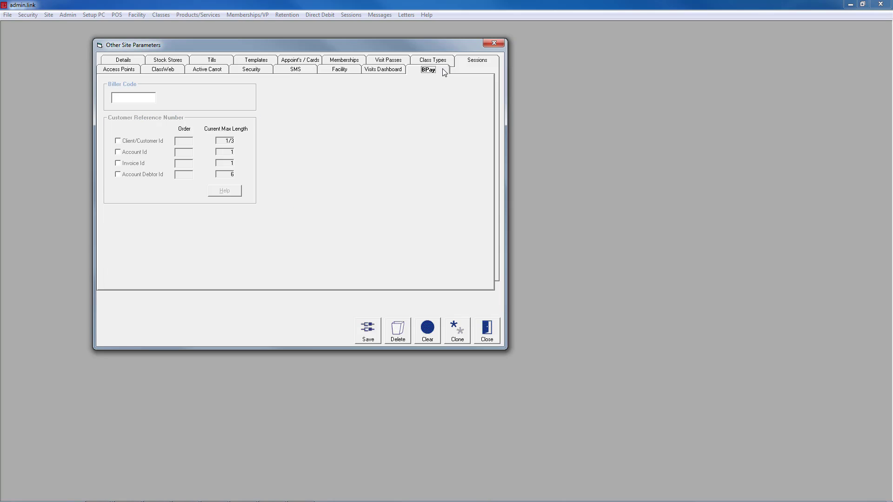
{"action": "left_click", "coordinate": [146, 98]}
{"action": "type", "text": "12345"}
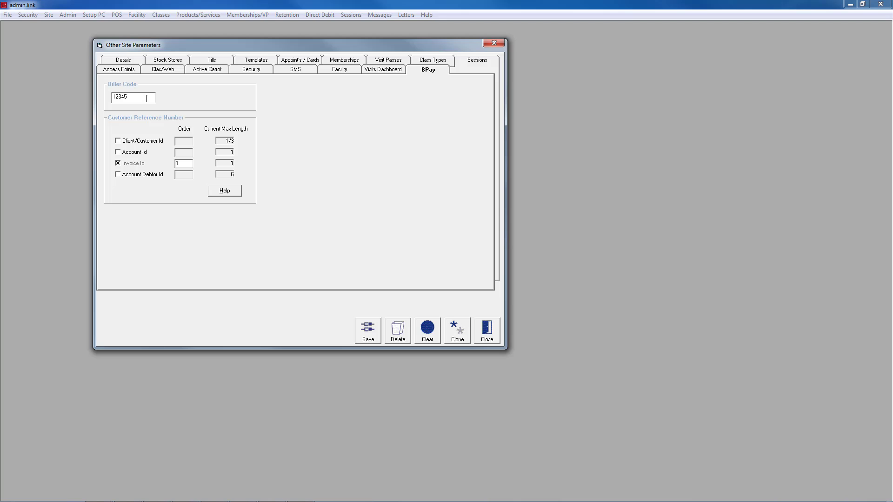
{"action": "left_click", "coordinate": [119, 141]}
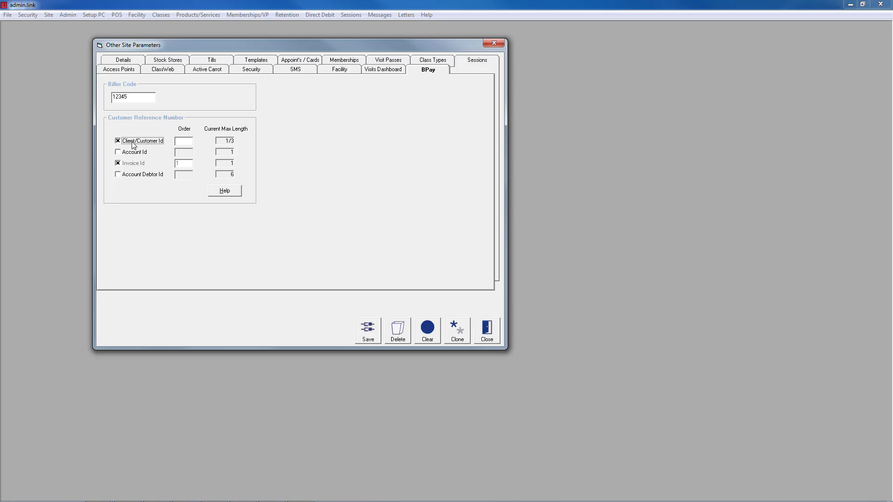
{"action": "left_click", "coordinate": [184, 140]}
{"action": "type", "text": "2"}
Check the finance code in the site details and read the help on how the BPay customer reference number is composed.
{"action": "left_click", "coordinate": [125, 62]}
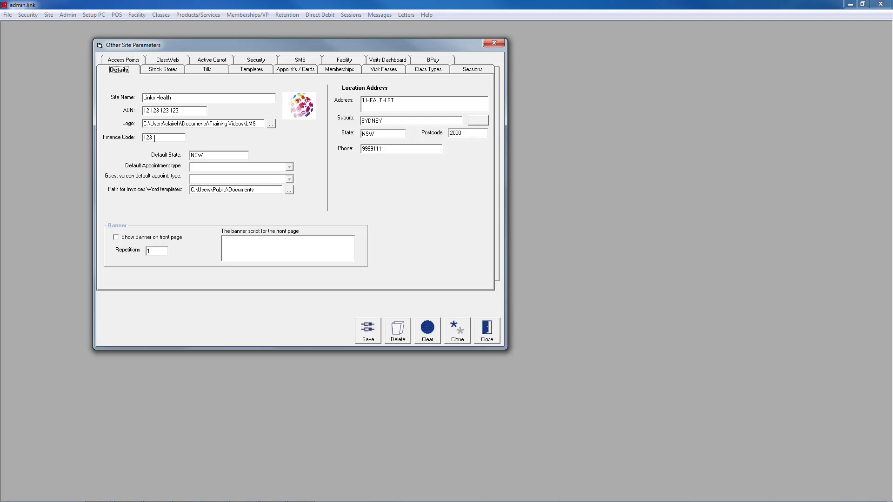
{"action": "left_click", "coordinate": [425, 60]}
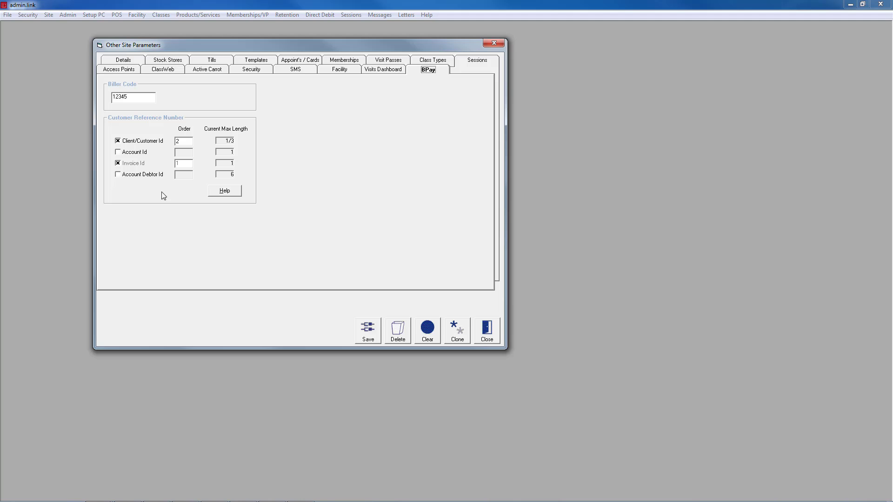
{"action": "left_click", "coordinate": [220, 193]}
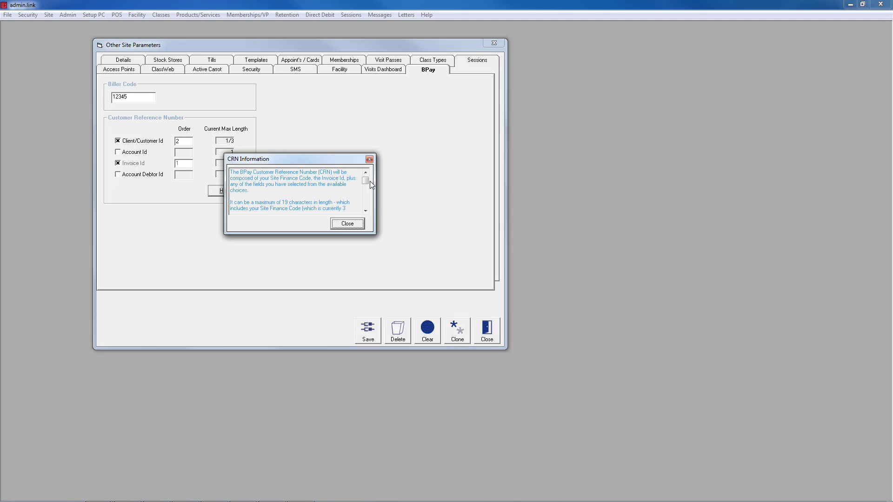
{"action": "left_click_drag", "start_coordinate": [367, 181], "coordinate": [368, 205]}
{"action": "left_click", "coordinate": [352, 223]}
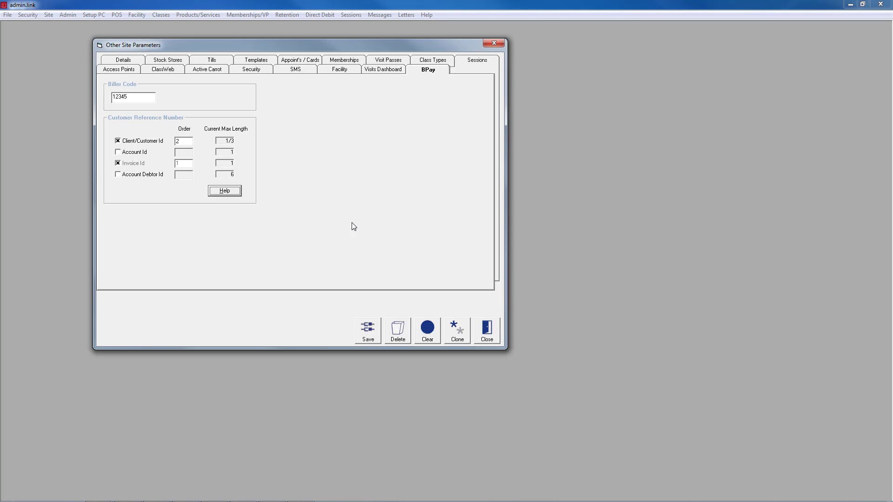
Save the site parameters and close the Other Site Parameters window.
{"action": "left_click", "coordinate": [372, 331]}
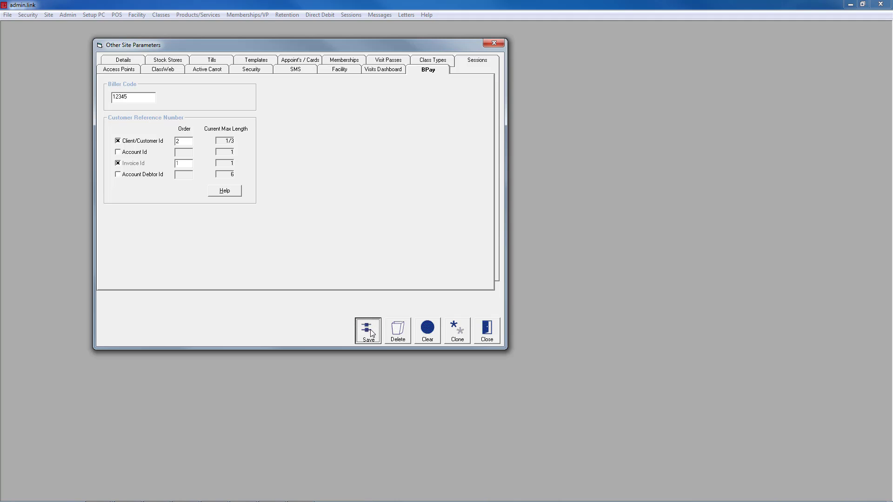
{"action": "left_click", "coordinate": [486, 331]}
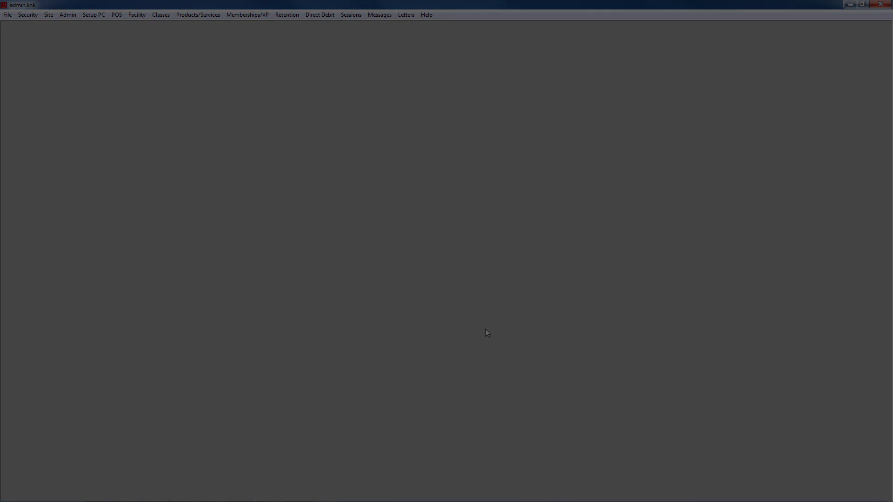